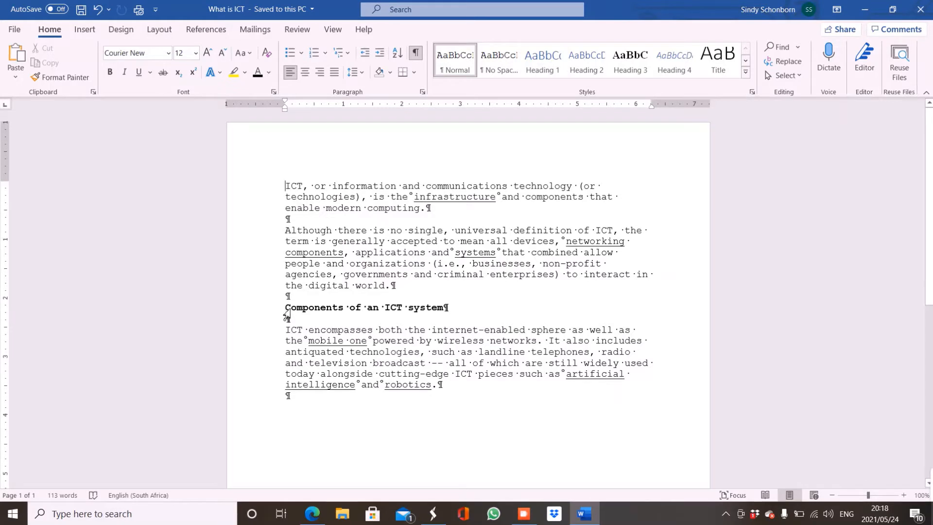
Change the font of the heading "Components of an ICT system" to Harrington
click(286, 312)
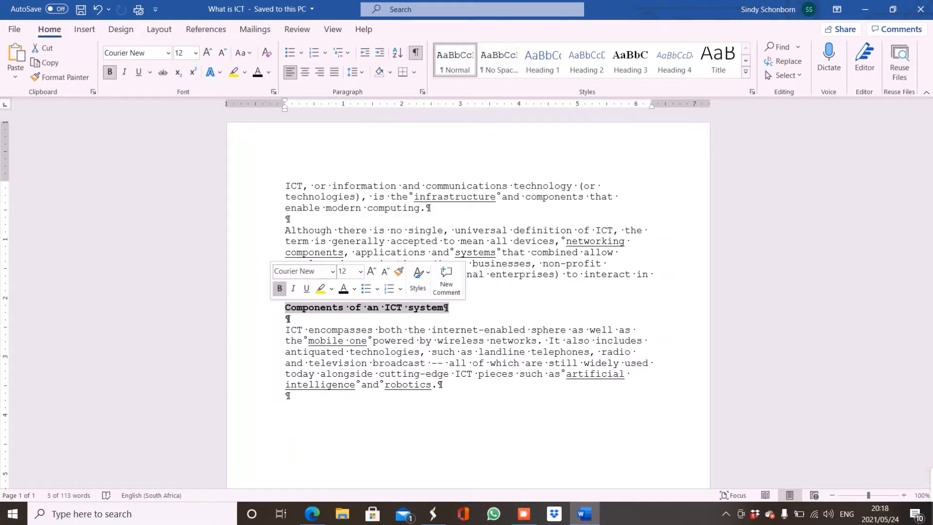
click(333, 272)
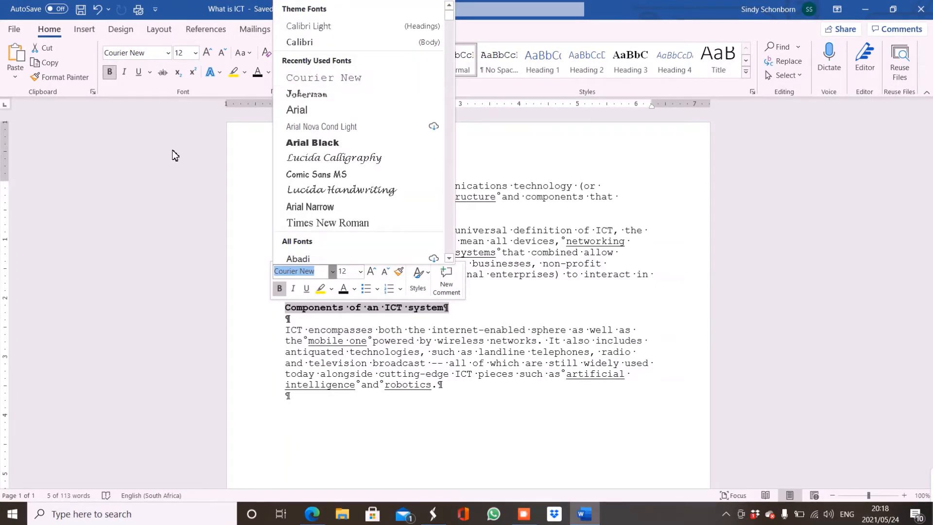
click(168, 53)
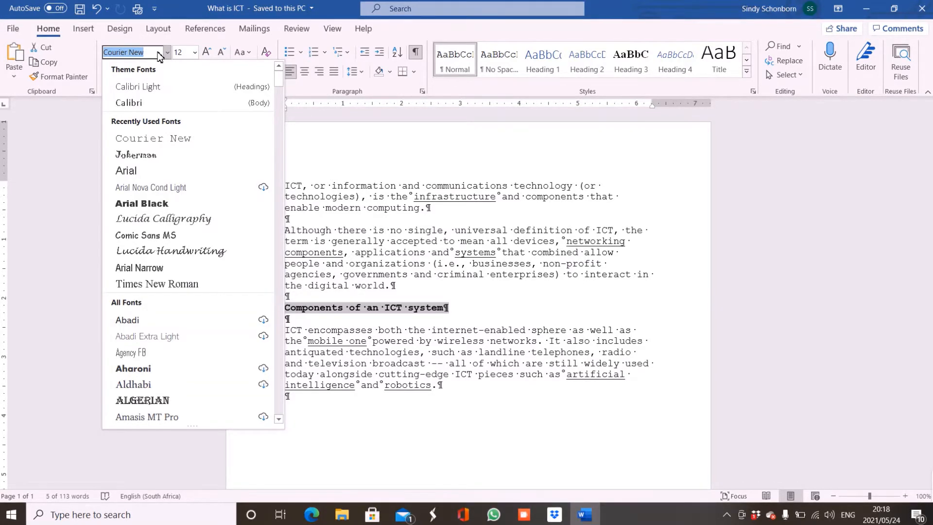
text(Harrington)
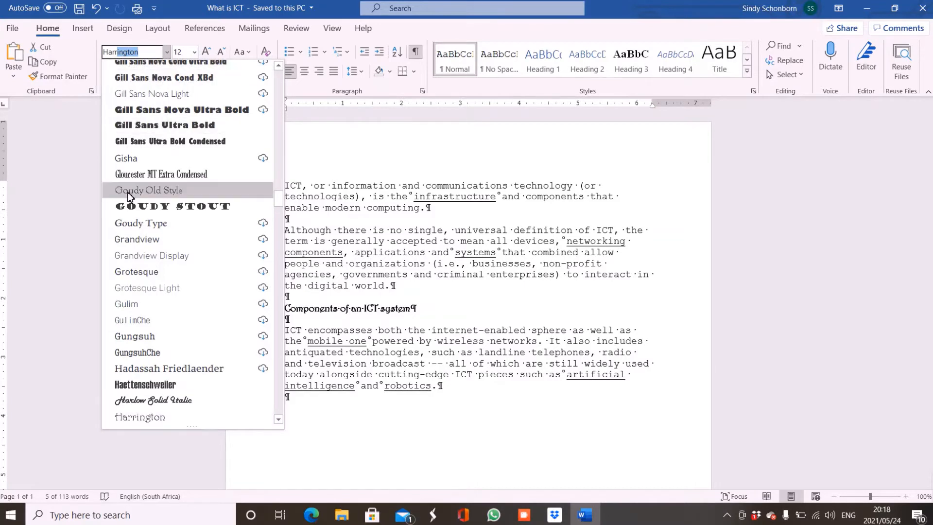
click(153, 426)
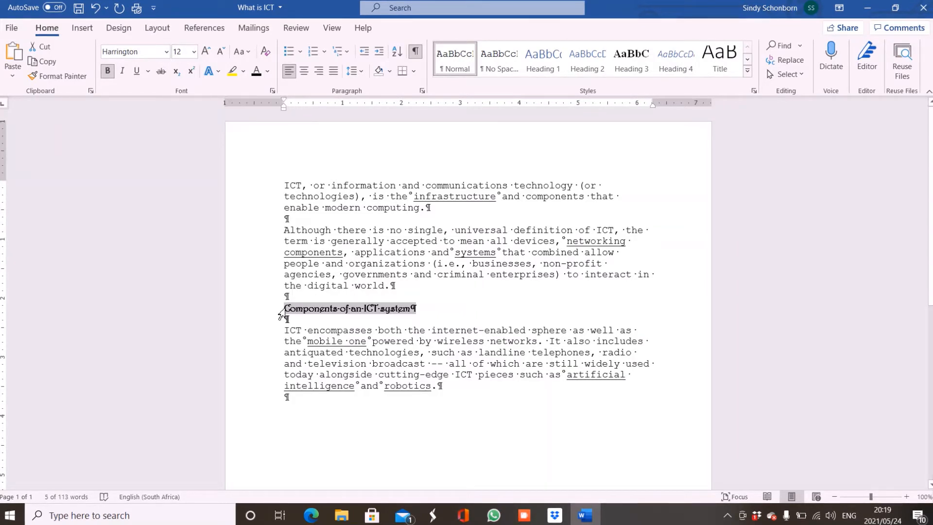
Set the heading's font size to 22, enlarge it one increment to 24, and reduce it to 20
click(194, 53)
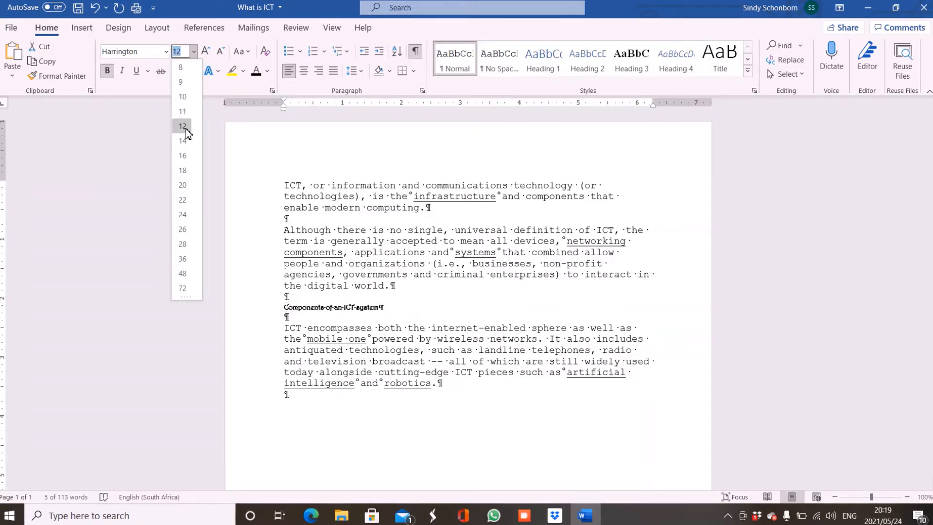
click(183, 200)
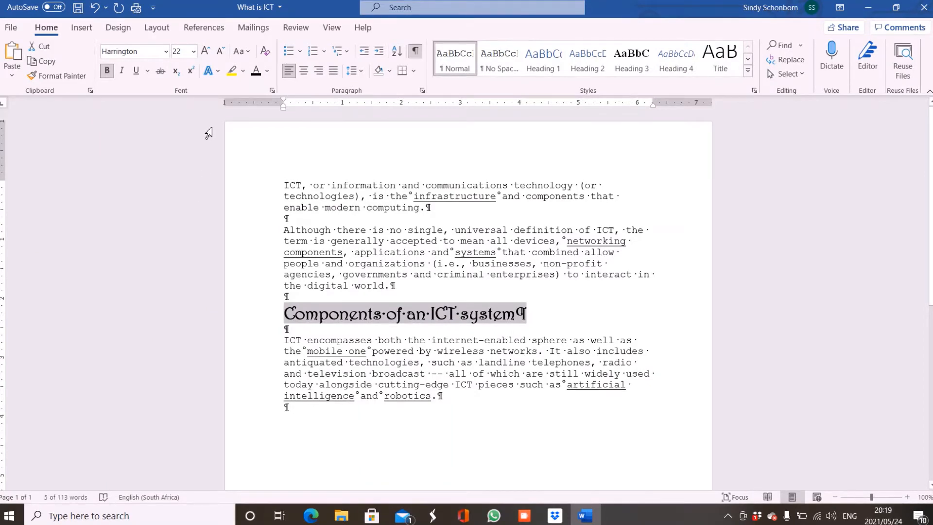
click(205, 53)
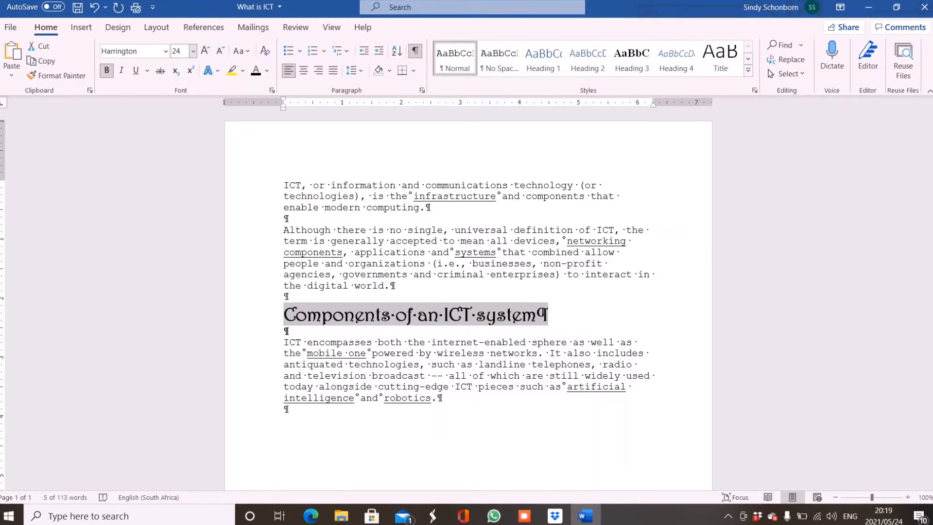
click(221, 52)
click(221, 52)
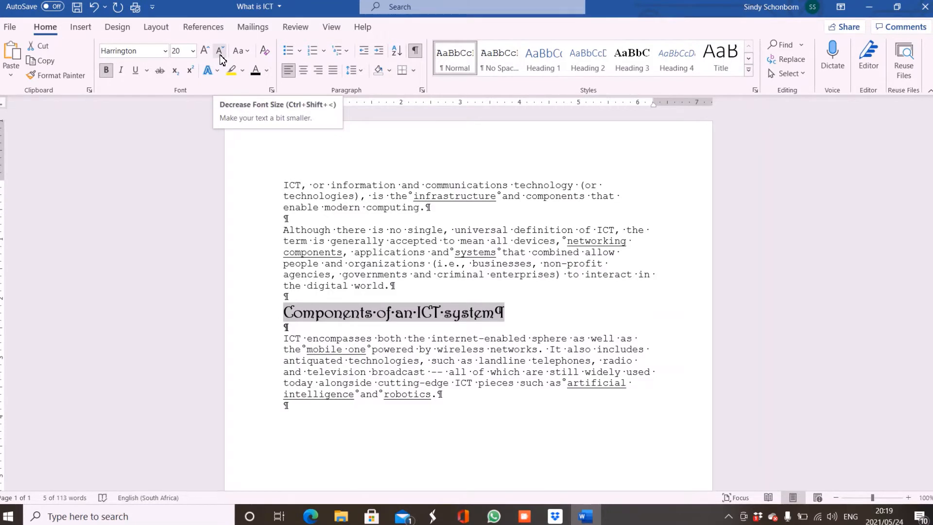
Convert the heading to UPPERCASE and remove its bold formatting
click(246, 52)
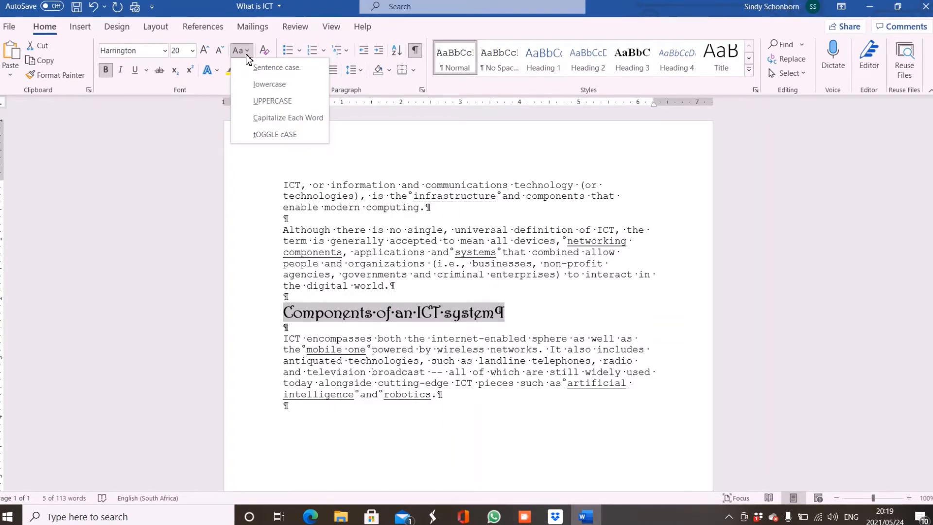
click(253, 103)
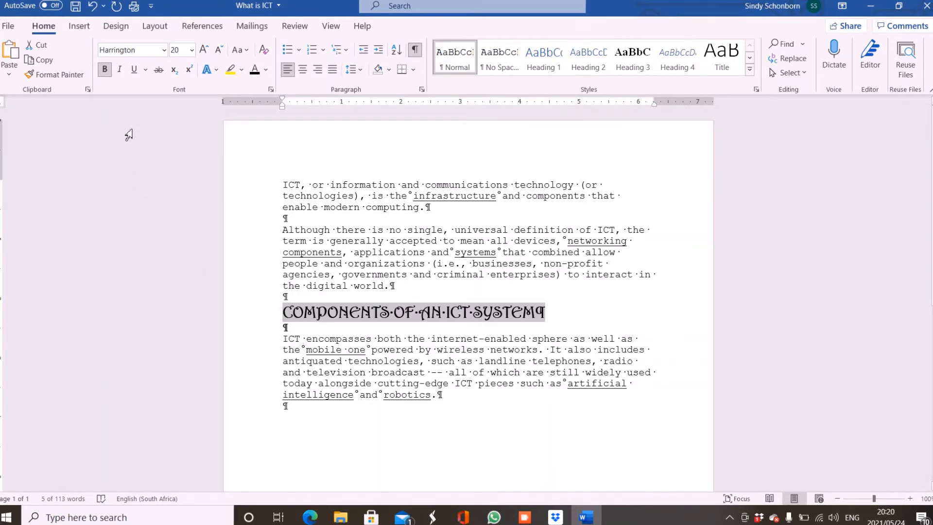
click(104, 69)
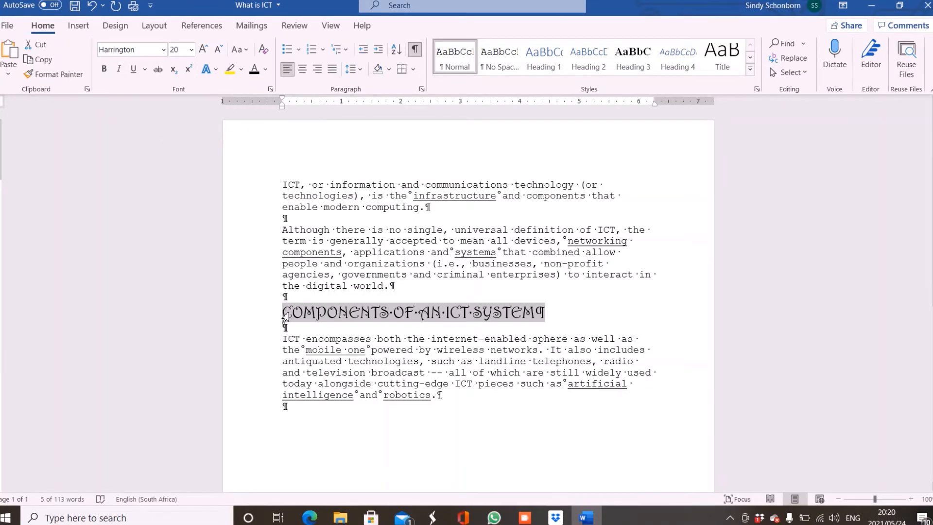
Try italics on the heading, turn them off again, and open the underline style choices
click(122, 71)
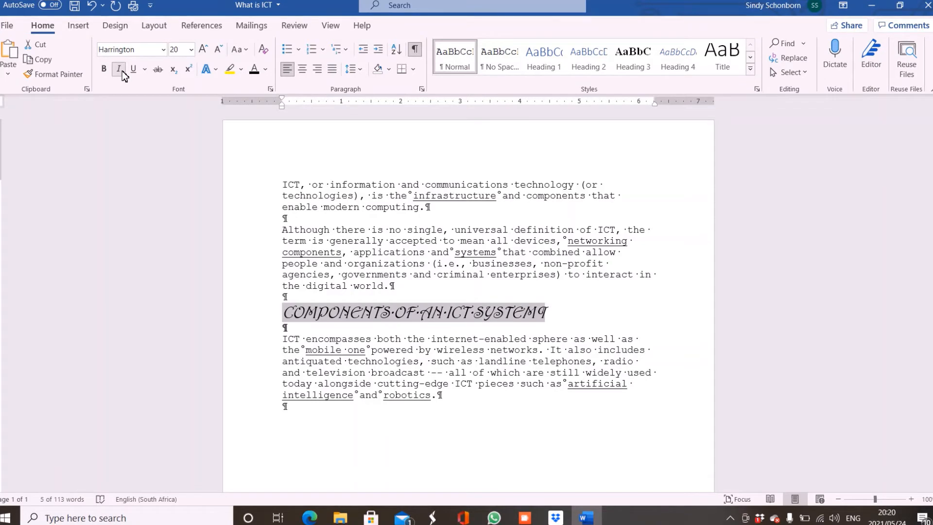
click(122, 72)
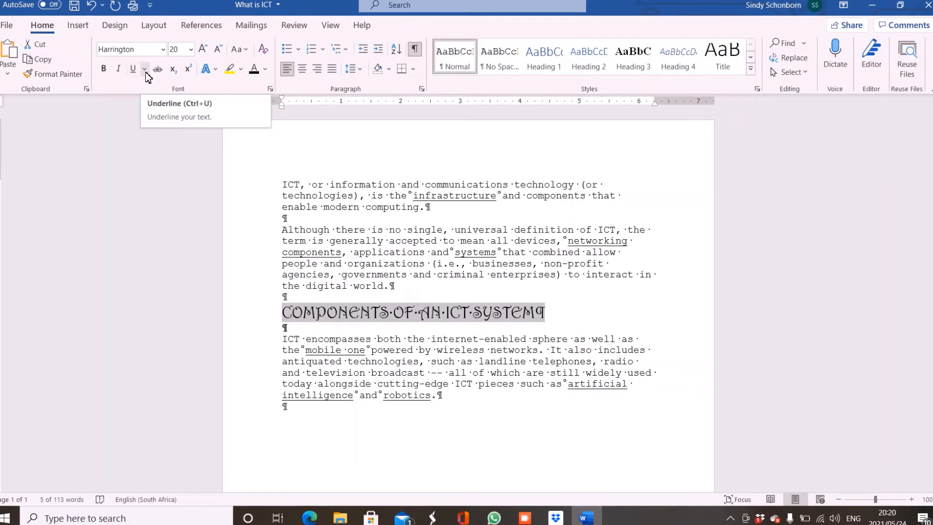
click(145, 69)
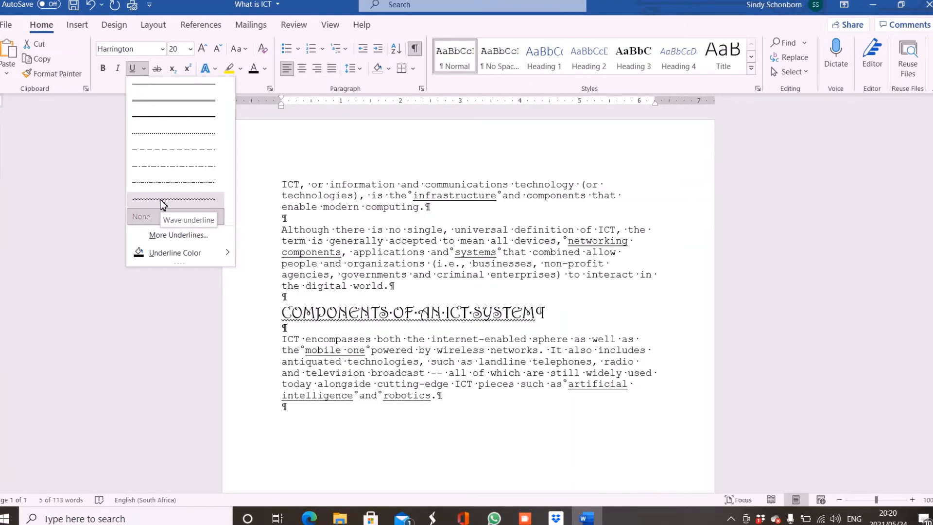
Remove the underline from the word "components" in the second paragraph and restore it
click(284, 256)
click(283, 252)
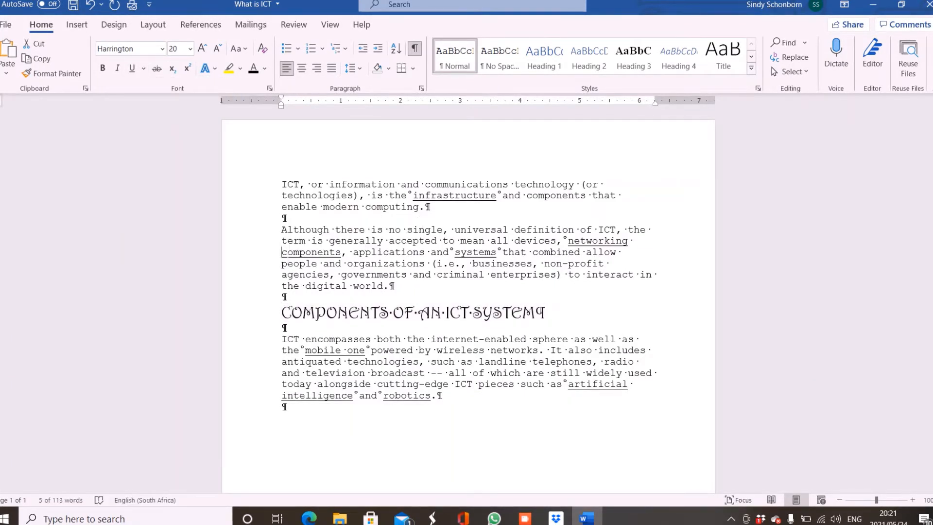
drag(283, 253, 342, 253)
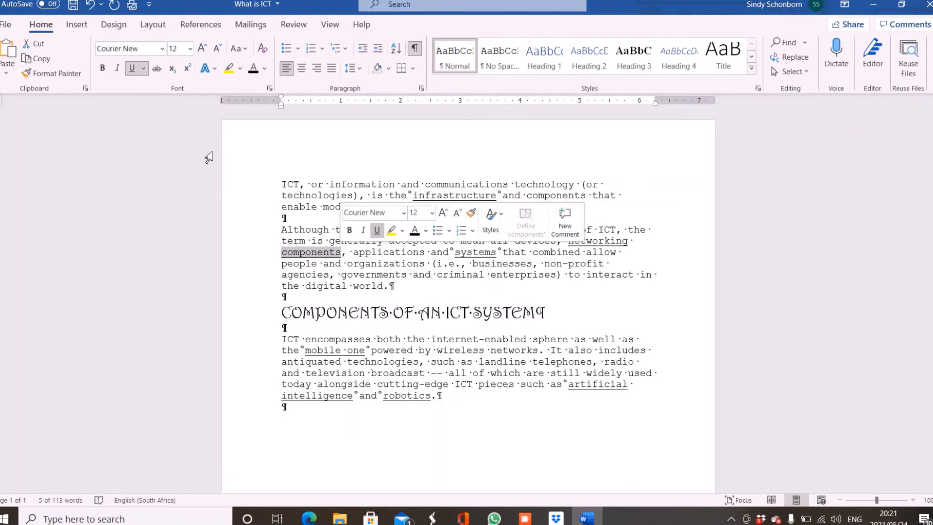
click(131, 71)
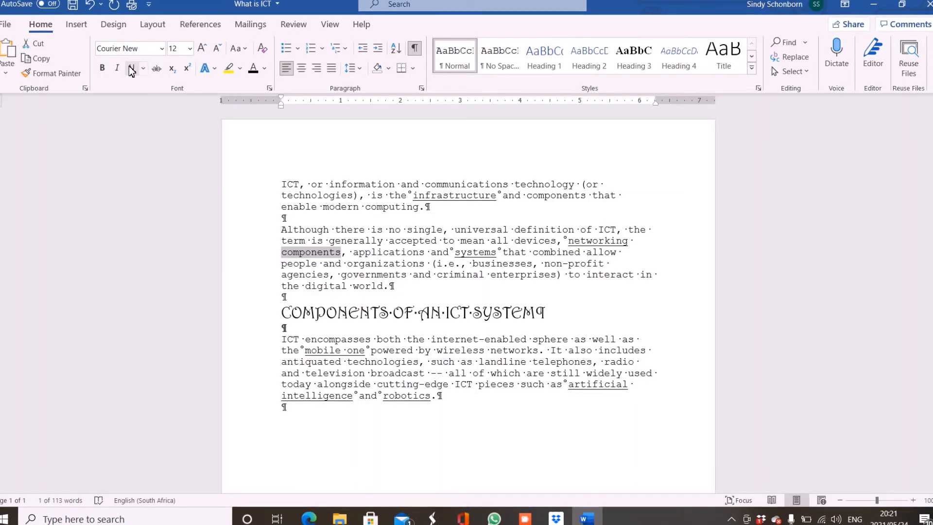
click(131, 69)
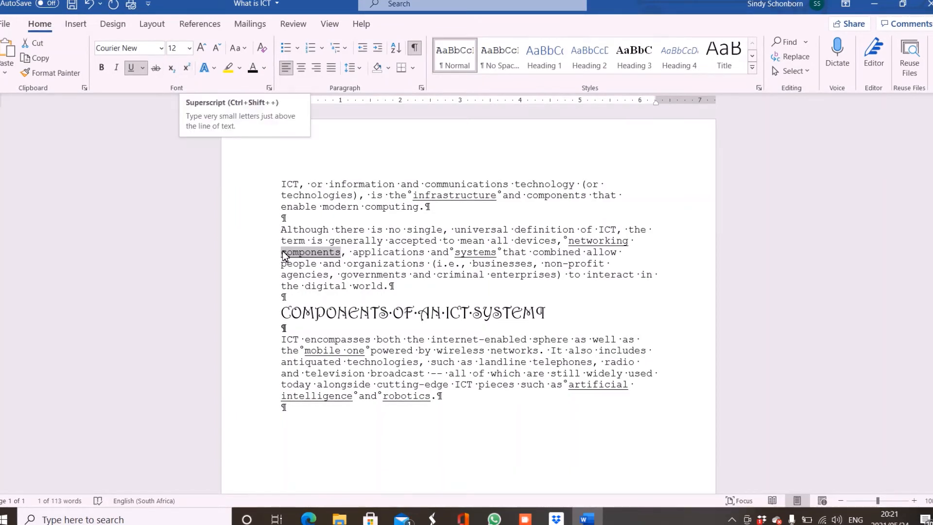
Add a new line containing "1st" after the empty paragraph at the end of the document
click(284, 408)
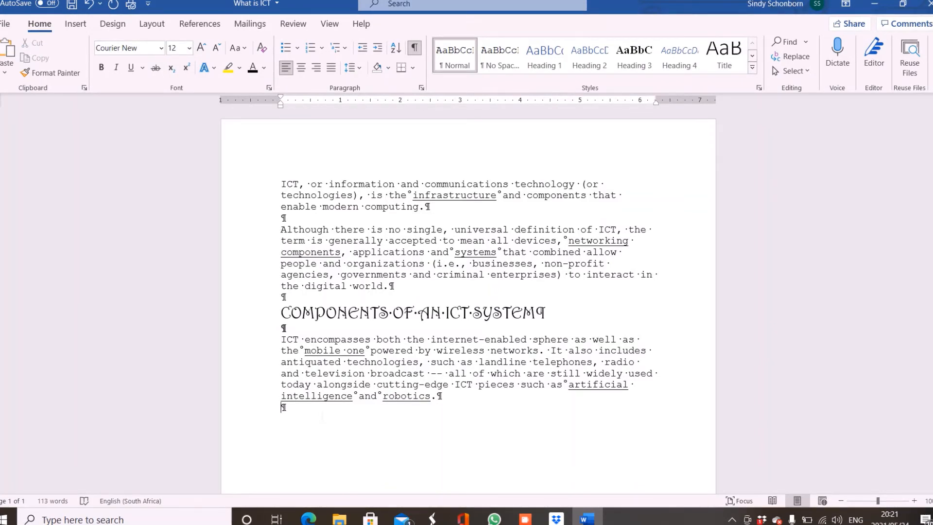
key(Return)
text(1st)
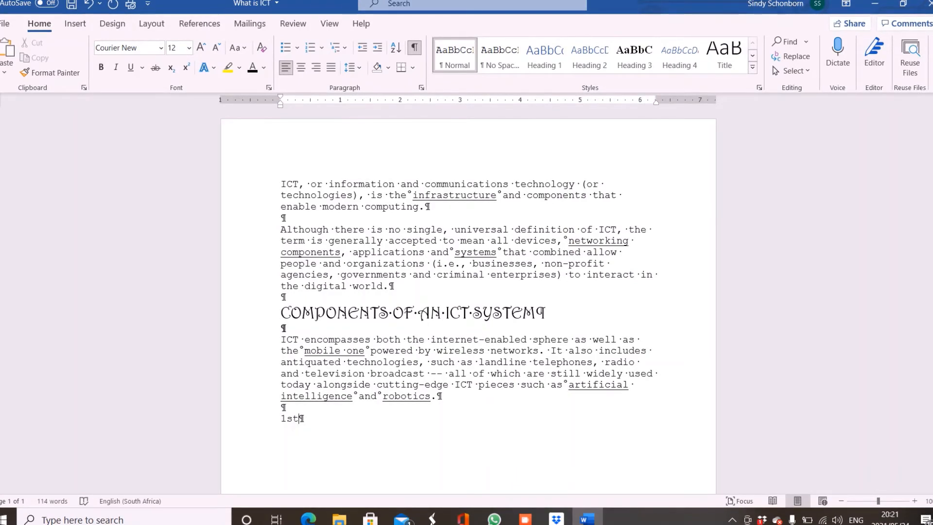
Try superscript and subscript in turn on the "st" of "1st", switching each one off again
key(shift+Left)
key(shift+Left)
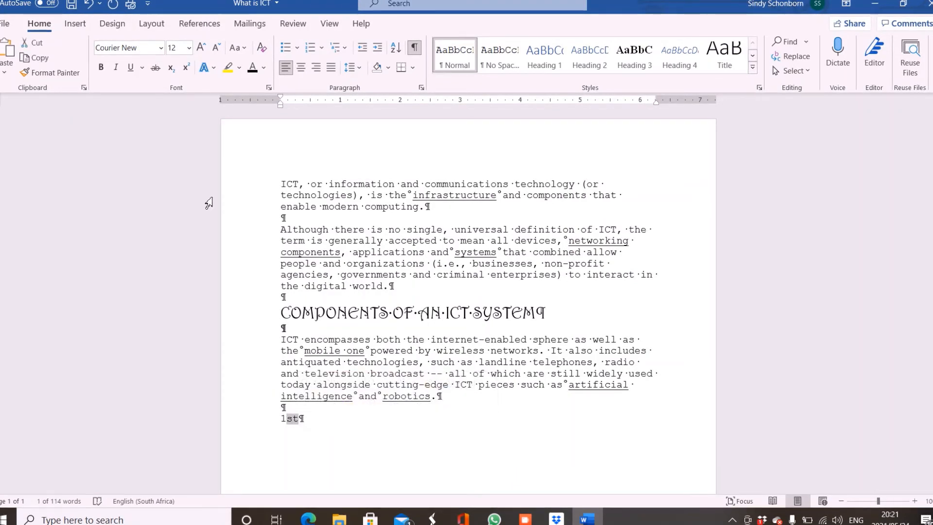
click(188, 70)
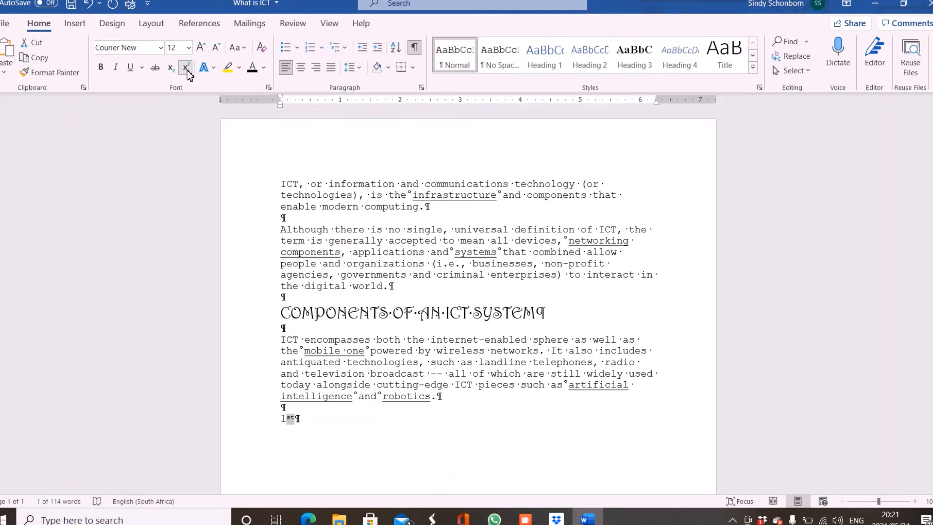
click(187, 71)
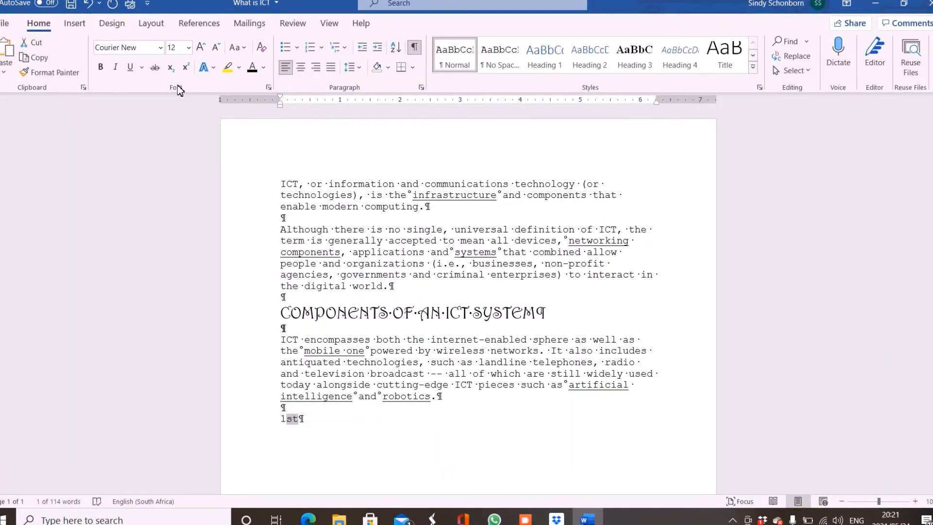
click(169, 72)
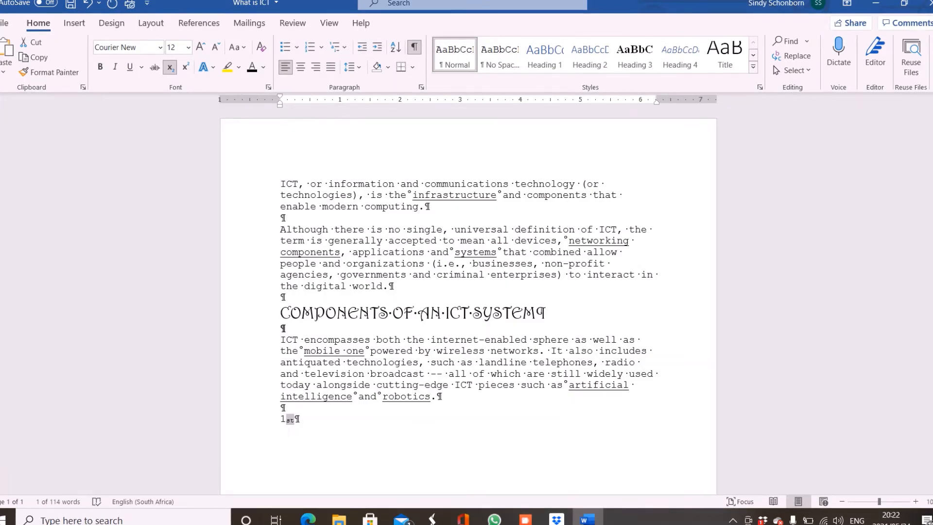
click(170, 71)
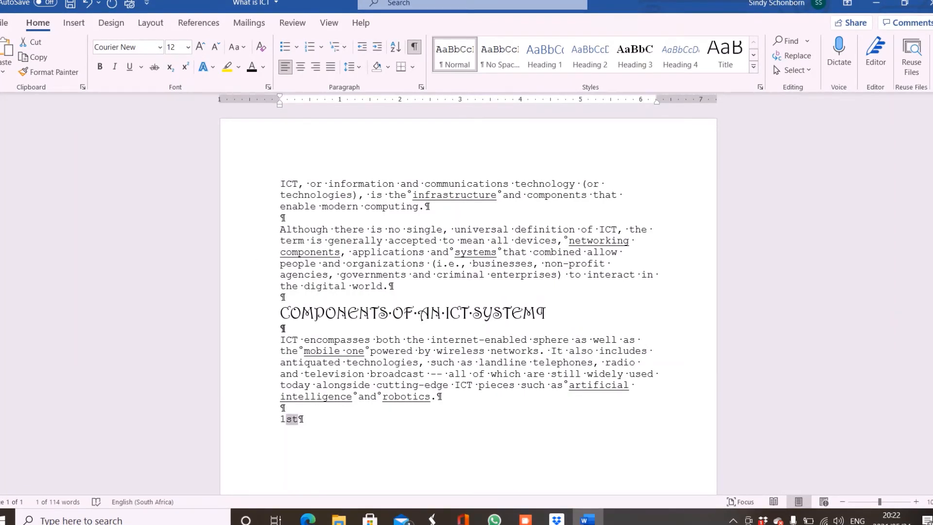
Extend the last line to "1st component", undoing the automatic superscript, and select the letters "st"
click(299, 419)
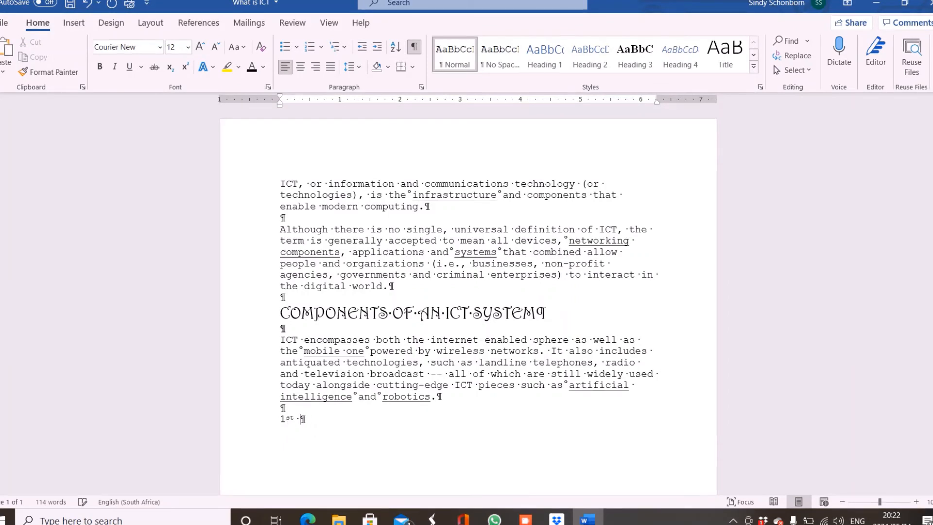
key(ctrl+z)
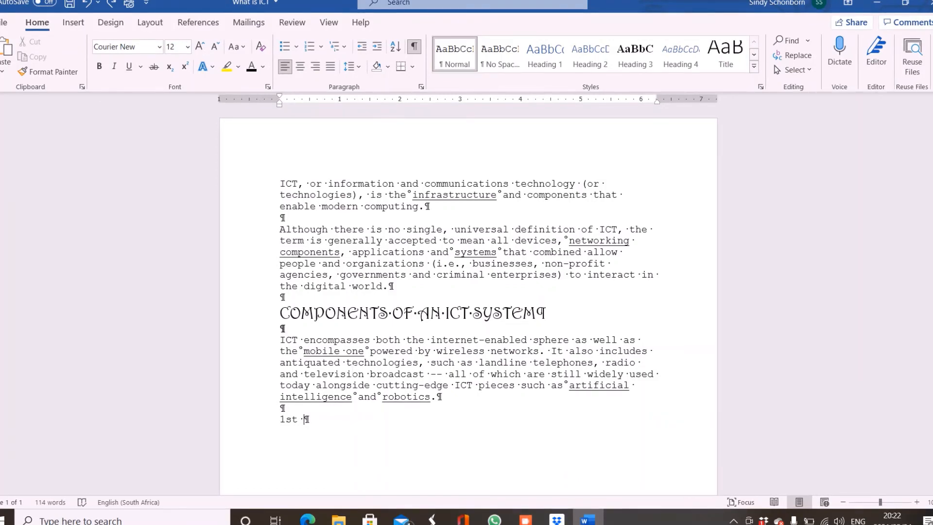
text(component)
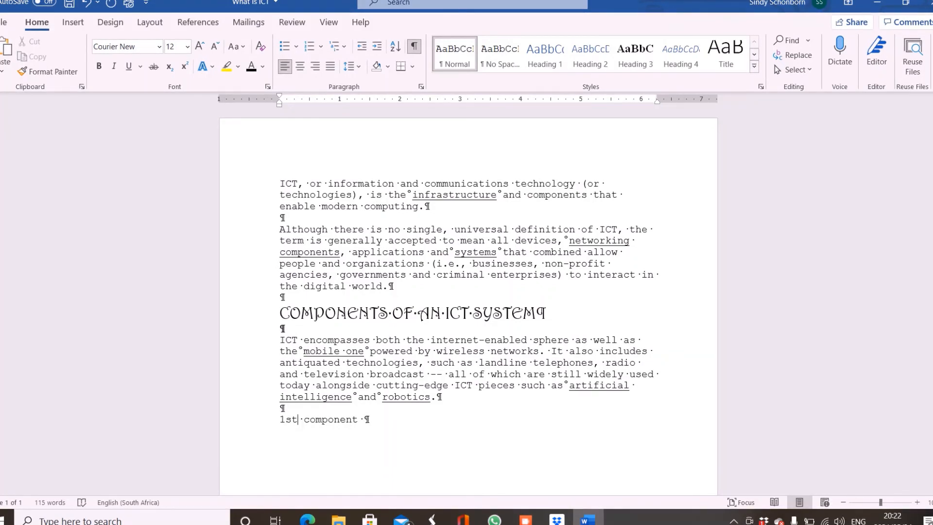
drag(298, 421, 287, 421)
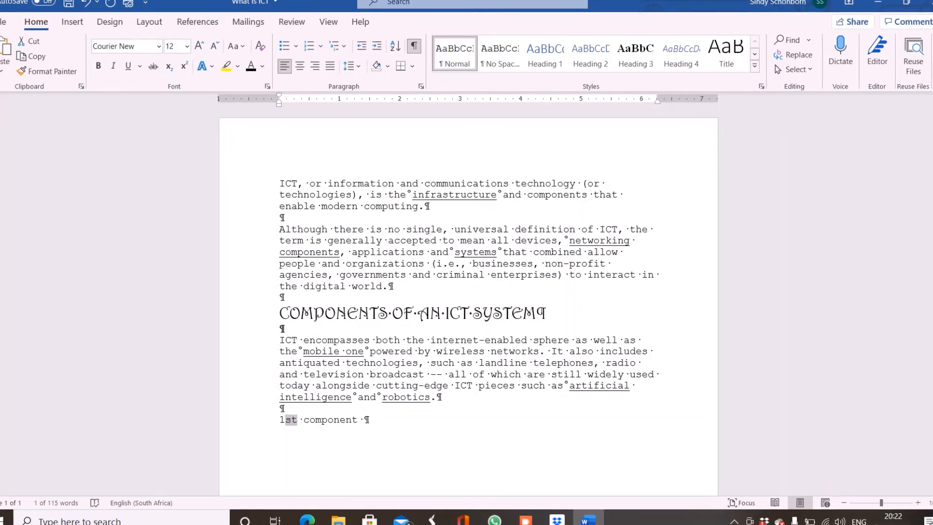
Highlight the word "Although" in the second paragraph in teal, and clear the highlight with No Color
drag(279, 229, 327, 230)
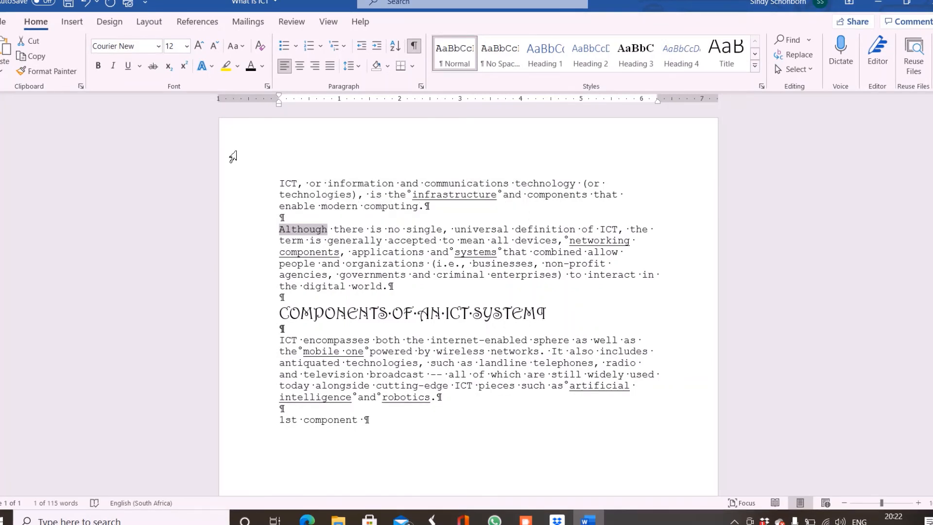
click(237, 66)
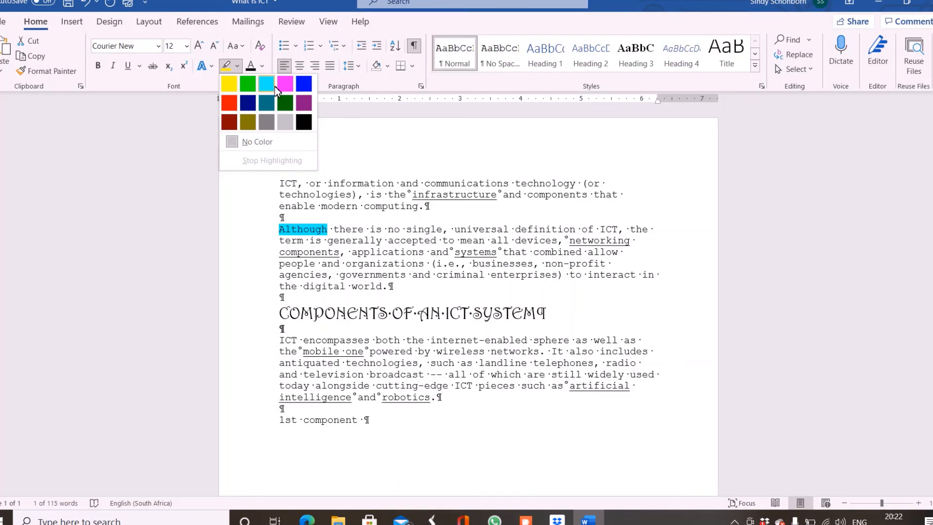
click(267, 103)
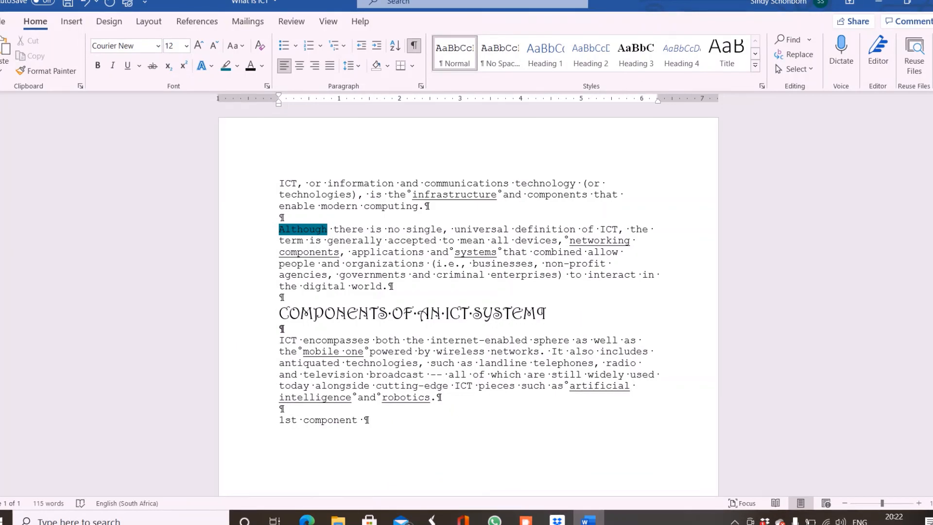
double_click(286, 231)
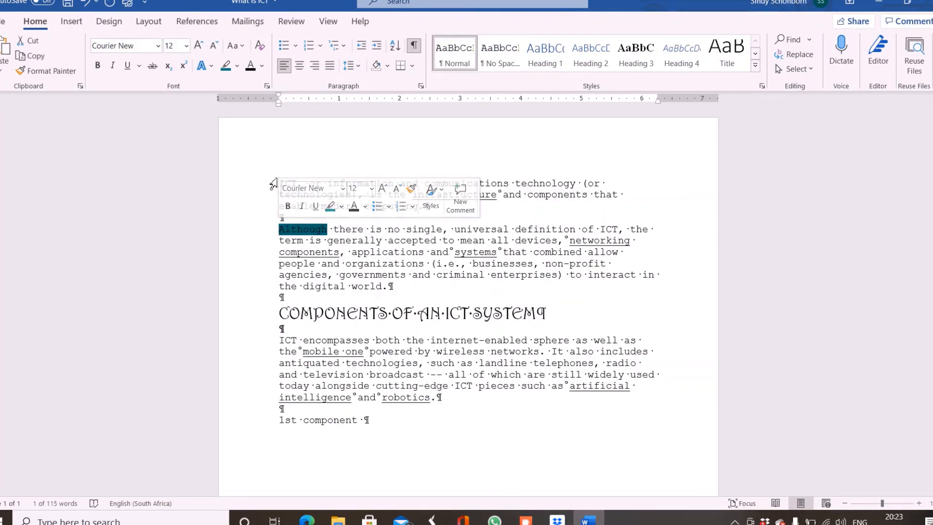
click(238, 68)
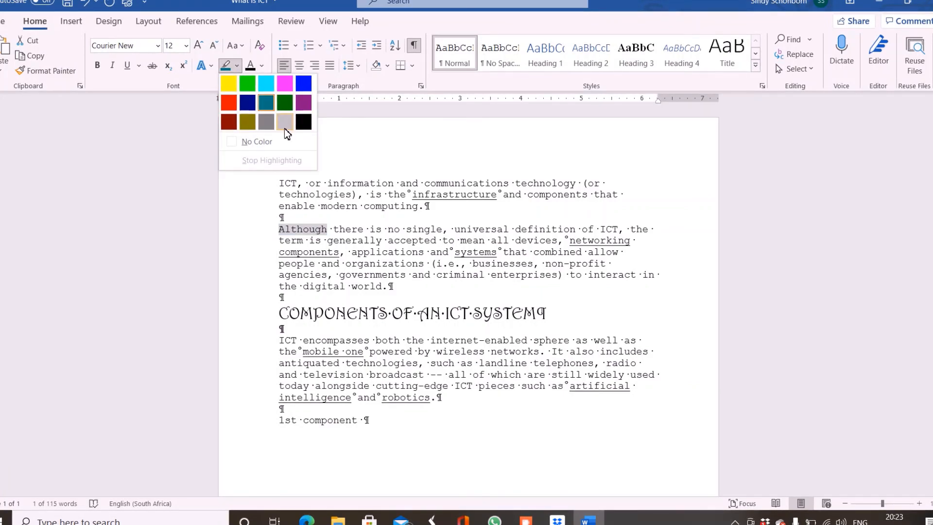
click(260, 141)
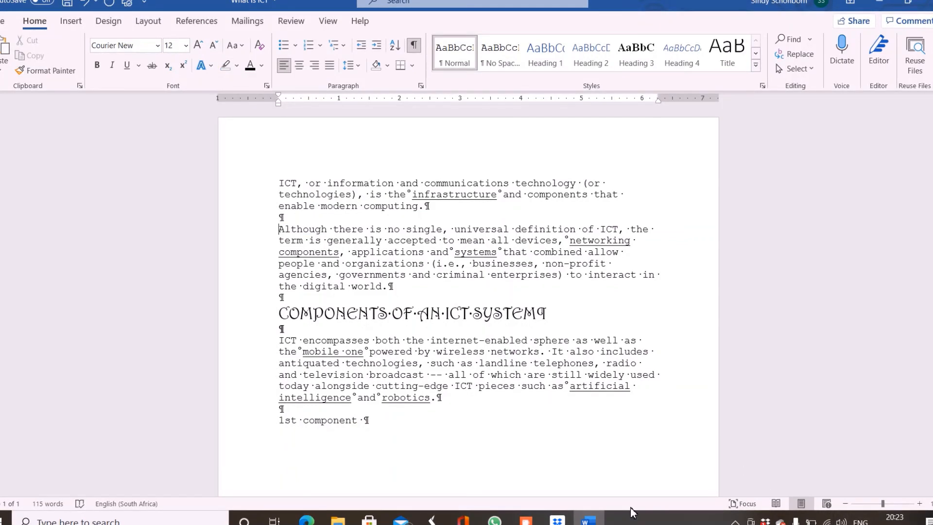
click(530, 521)
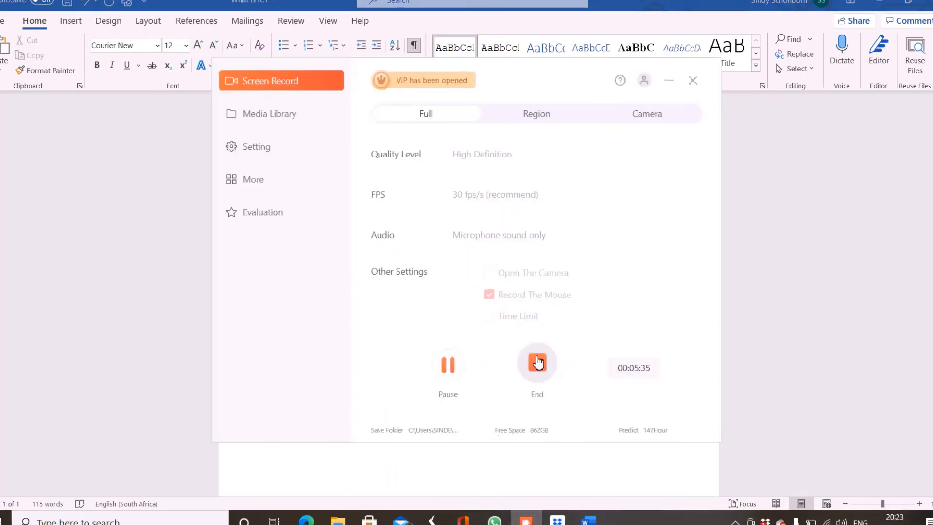